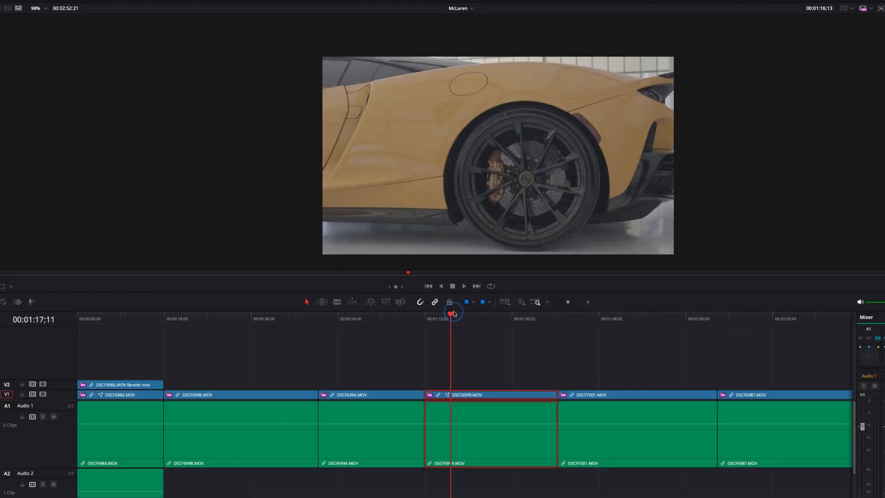
{"action": "left_click_drag", "start_coordinate": [450, 315], "coordinate": [530, 318]}
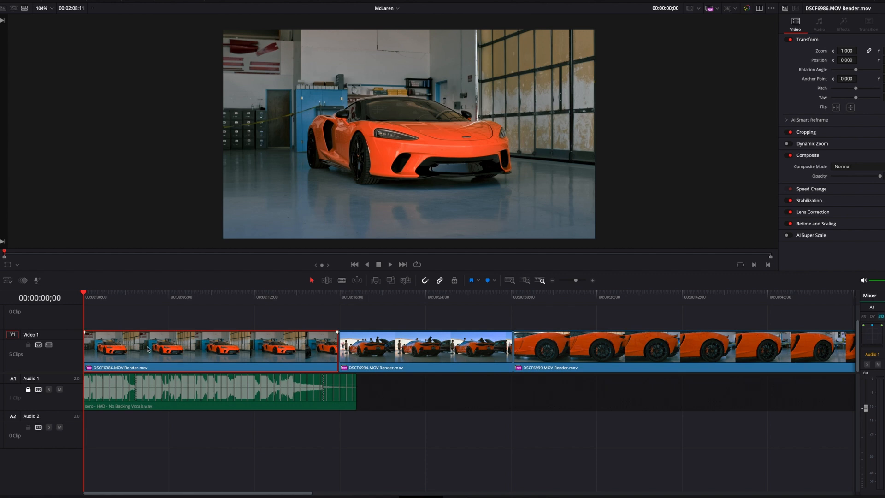
Show the retime controls on DSCF6986.MOV Render.mov and add two speed points along the clip
{"action": "key", "text": "ctrl+r"}
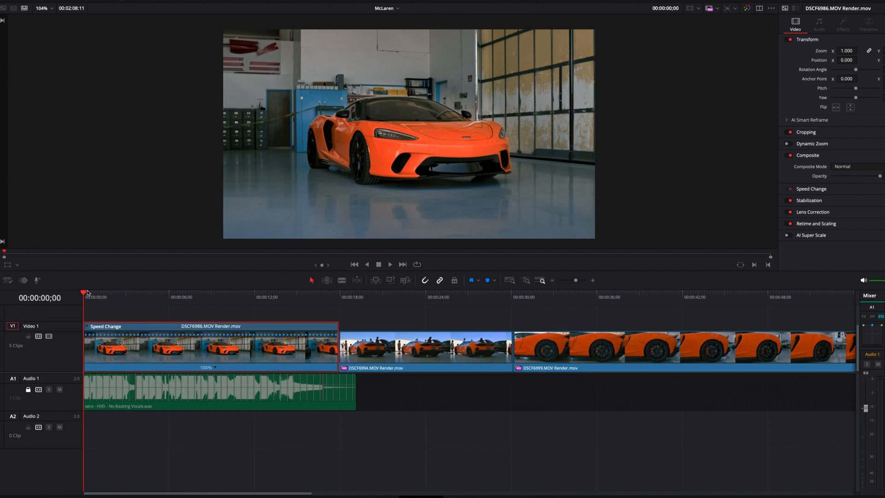
{"action": "left_click_drag", "start_coordinate": [86, 293], "coordinate": [146, 292]}
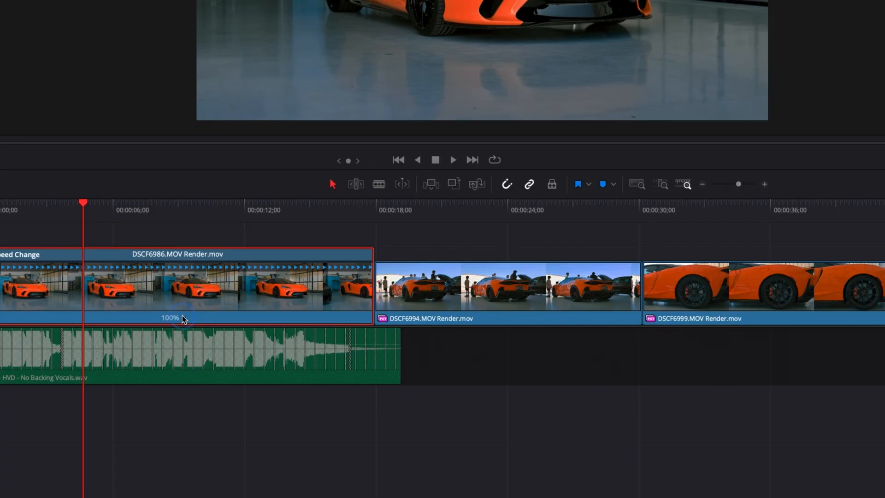
{"action": "left_click", "coordinate": [184, 317]}
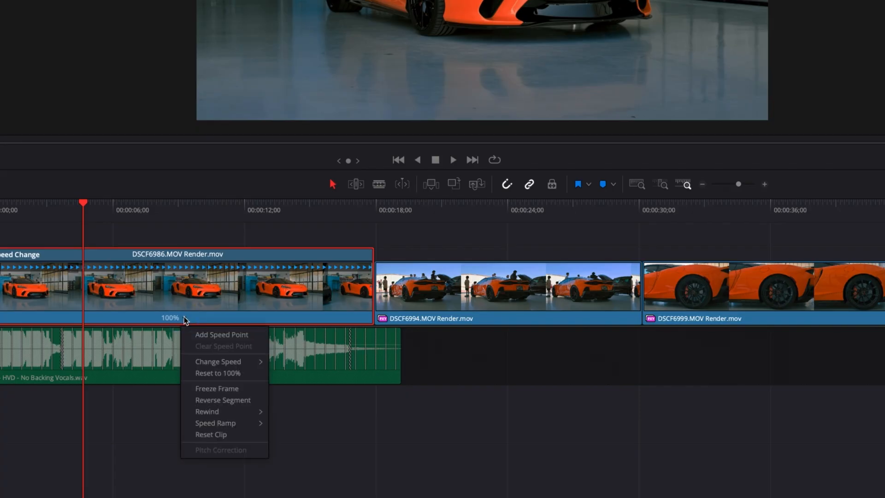
{"action": "left_click", "coordinate": [205, 336]}
{"action": "left_click_drag", "start_coordinate": [105, 205], "coordinate": [195, 205]}
{"action": "left_click", "coordinate": [233, 318]}
{"action": "left_click", "coordinate": [251, 335]}
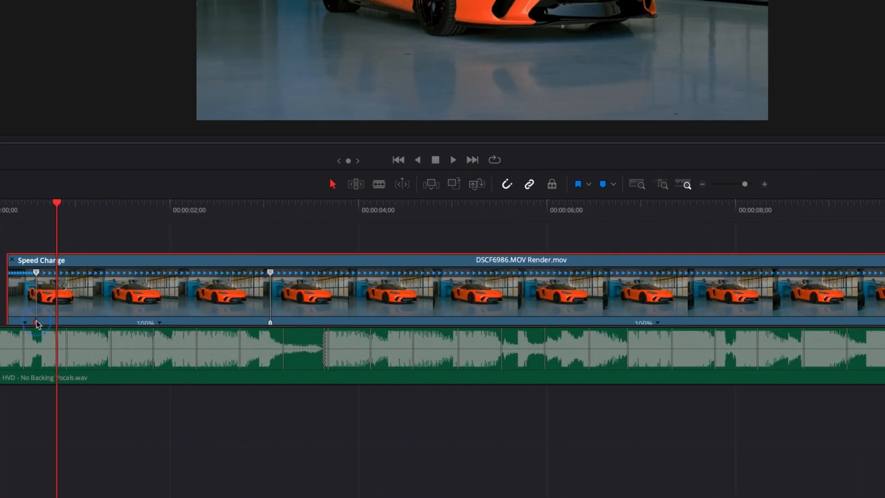
Speed up the opening segment of the first clip by shortening it at the first speed point, and play it back
{"action": "left_click_drag", "start_coordinate": [10, 274], "coordinate": [2, 273]}
{"action": "key", "text": "space"}
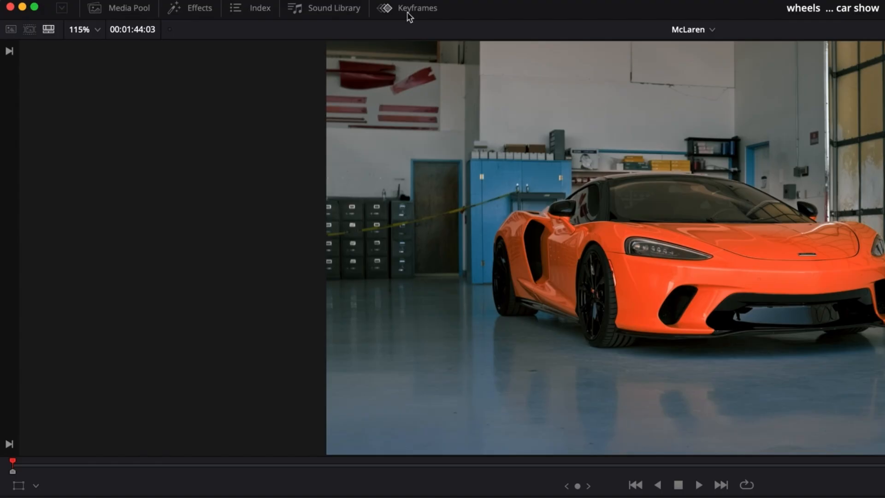
Show the first clip's keyframes as curves, work on the Retime Speed curve, and play back the ramp
{"action": "left_click", "coordinate": [406, 13]}
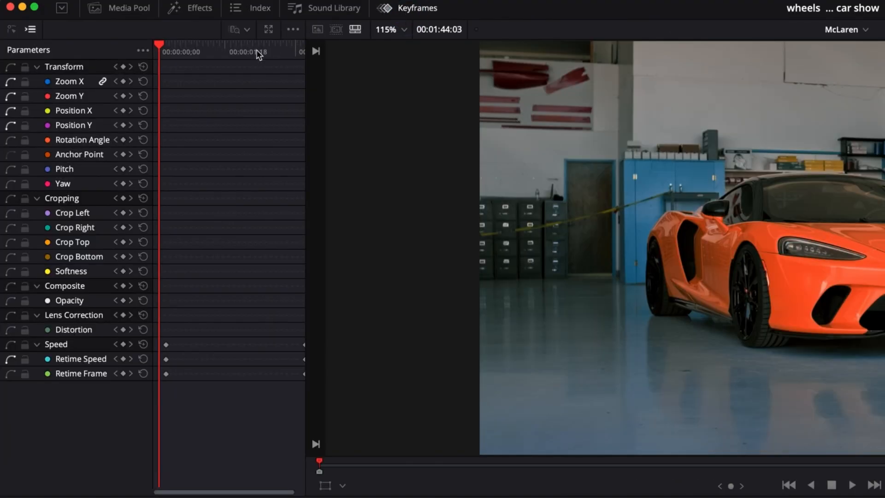
{"action": "left_click", "coordinate": [9, 31]}
{"action": "mouse_move", "coordinate": [316, 135]}
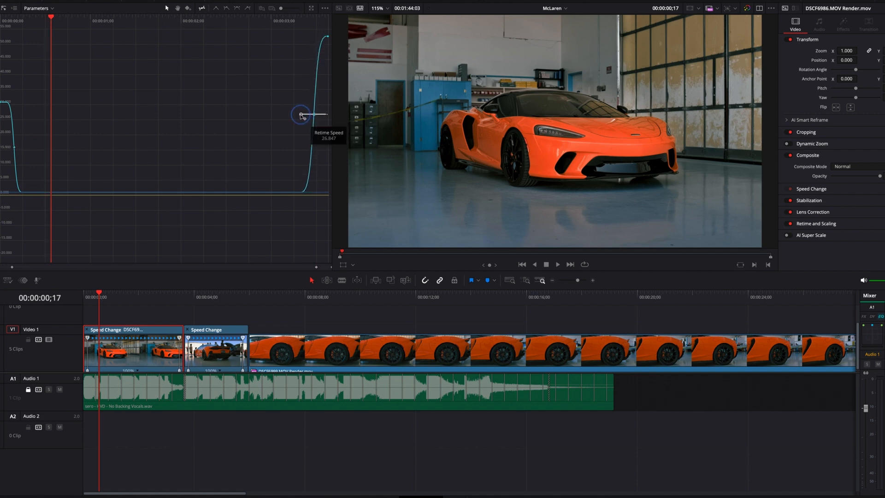
{"action": "key", "text": "space"}
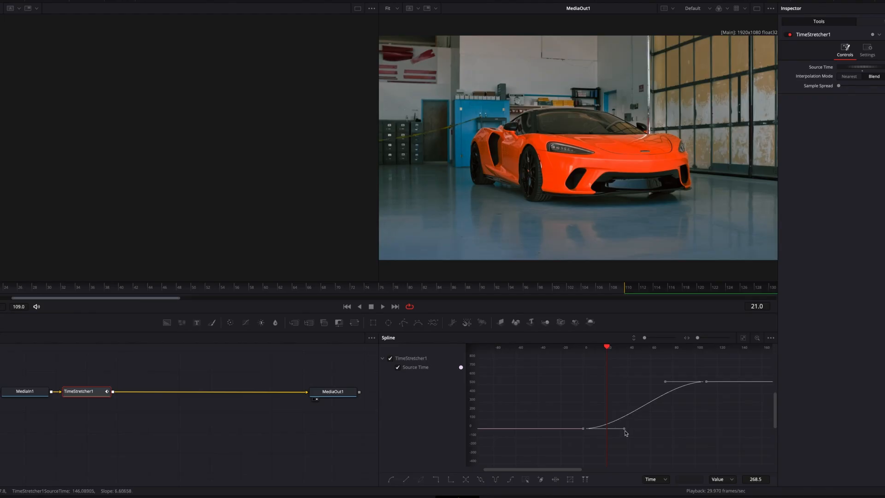
Reshape the TimeStretcher1 Source Time spline to rise steeply at both ends and flatten in the middle, and play it back
{"action": "left_click_drag", "start_coordinate": [622, 430], "coordinate": [561, 372]}
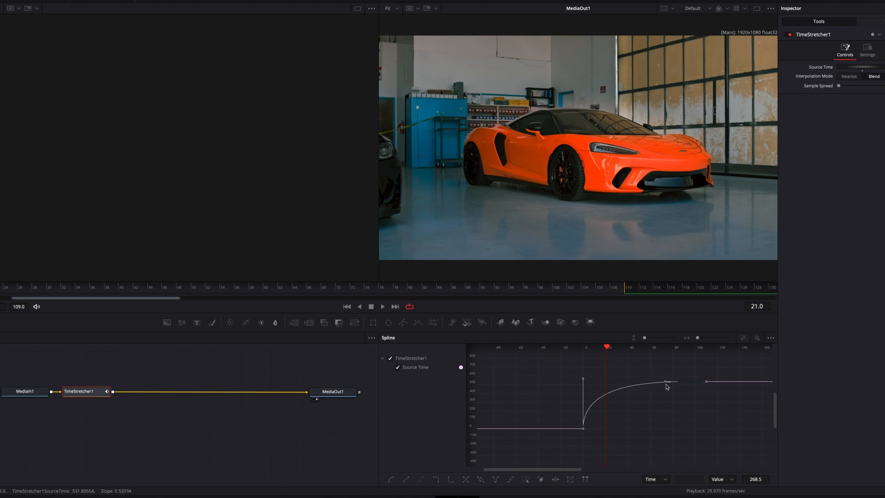
{"action": "left_click_drag", "start_coordinate": [664, 382], "coordinate": [722, 453]}
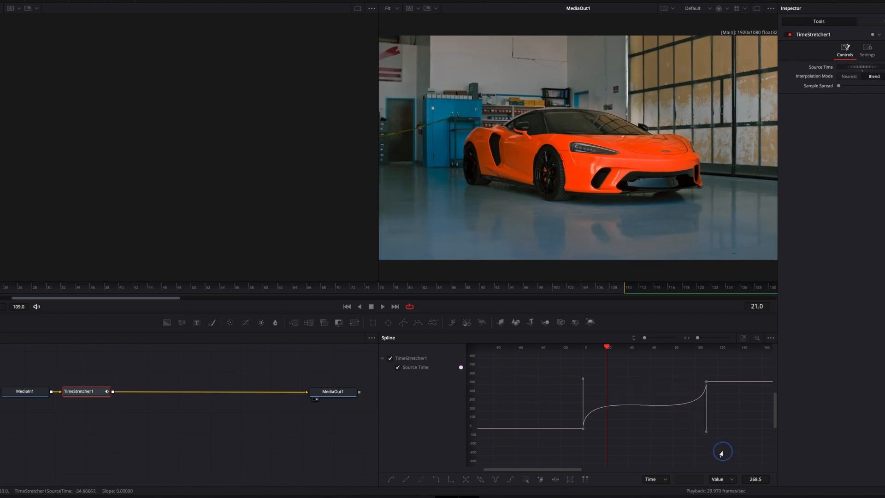
{"action": "key", "text": "space"}
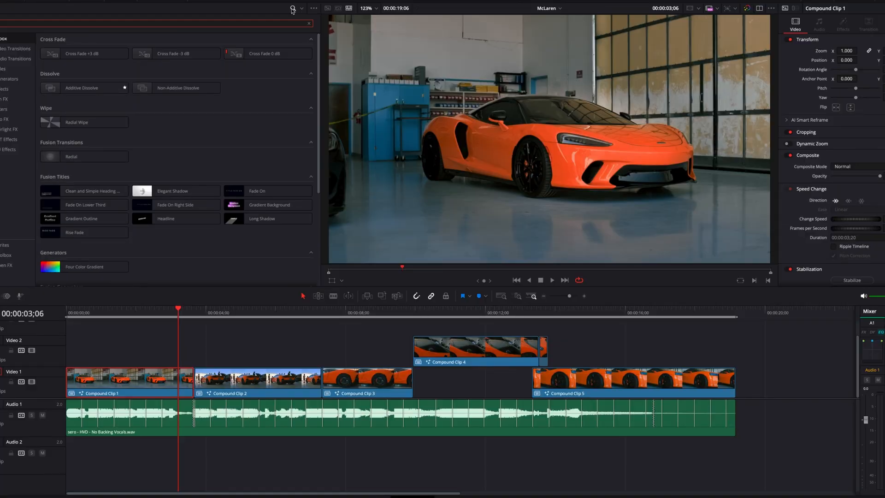
Add a short Adjustment Clip on Video 2, spanning the cut between Compound Clip 1 and Compound Clip 2
{"action": "left_click", "coordinate": [292, 9]}
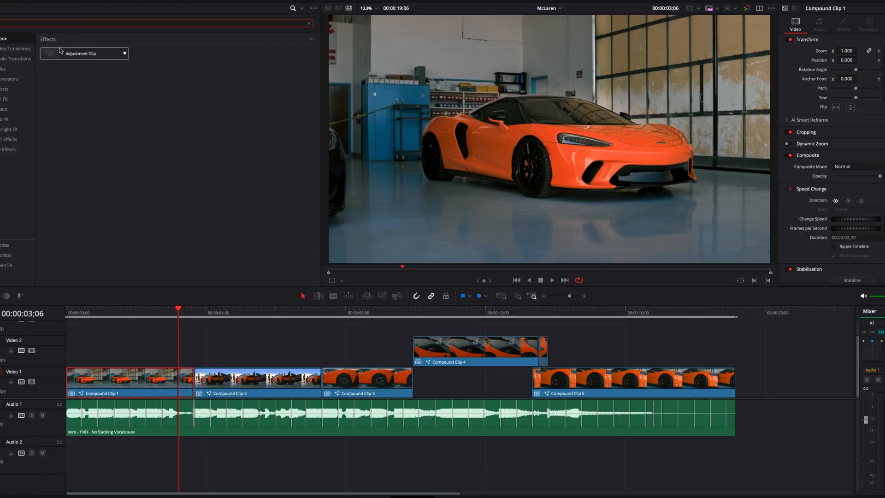
{"action": "left_click_drag", "start_coordinate": [59, 52], "coordinate": [167, 350]}
{"action": "left_click", "coordinate": [319, 350]}
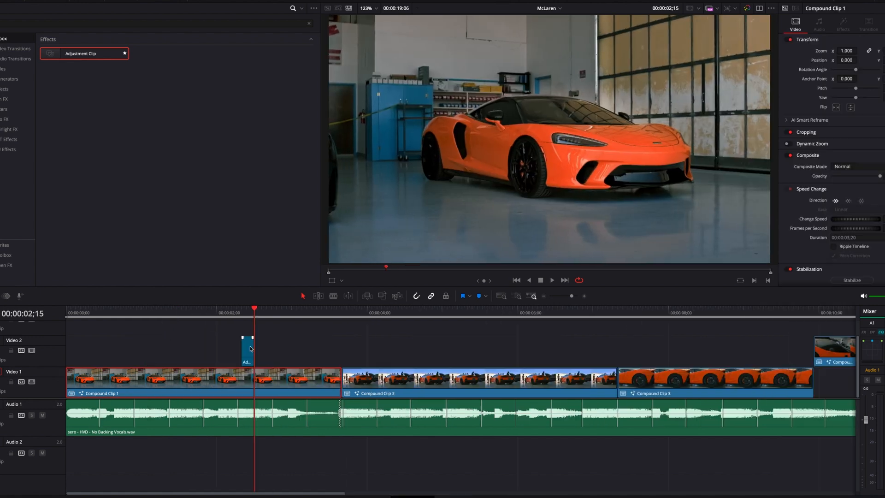
{"action": "left_click_drag", "start_coordinate": [251, 349], "coordinate": [341, 349]}
{"action": "left_click_drag", "start_coordinate": [347, 349], "coordinate": [348, 348]}
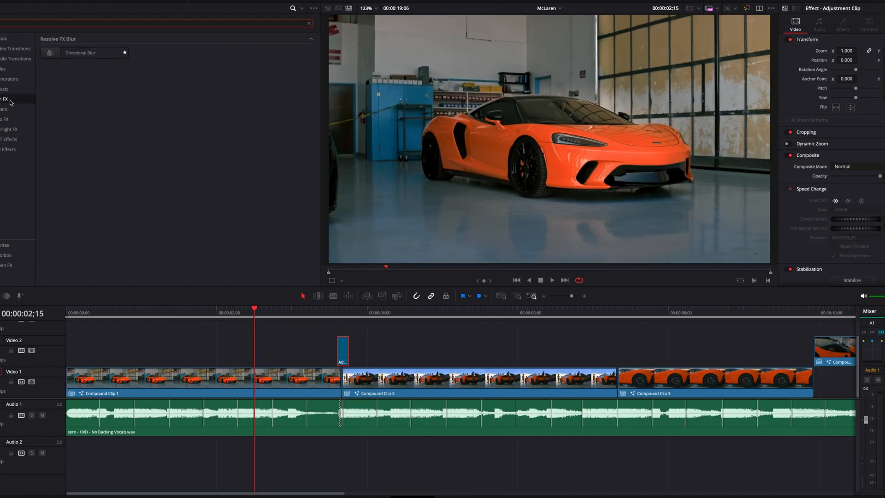
Apply Directional Blur to the adjustment clip and adjust its strength and angle for a strong horizontal blur
{"action": "left_click", "coordinate": [61, 52]}
{"action": "left_click_drag", "start_coordinate": [62, 54], "coordinate": [339, 337]}
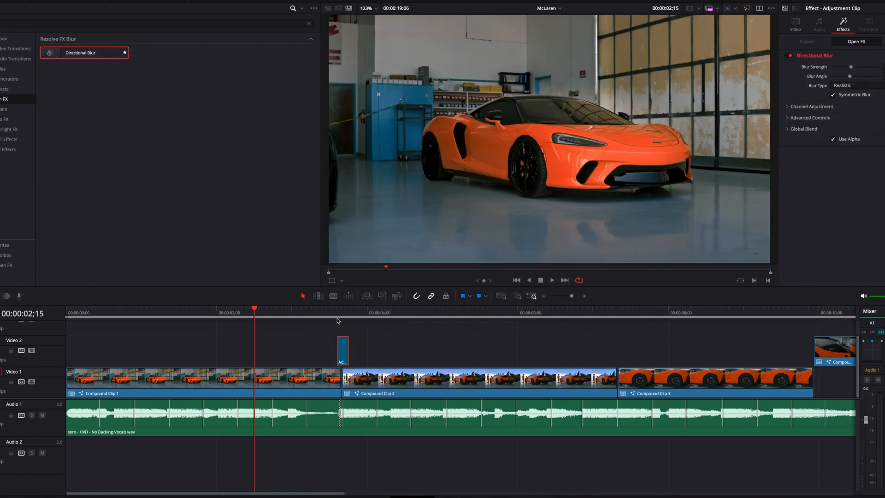
{"action": "left_click", "coordinate": [341, 313]}
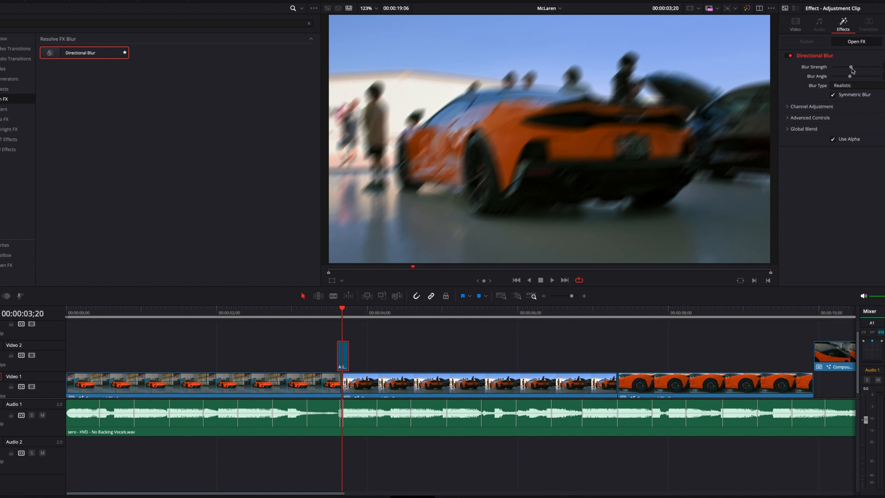
{"action": "left_click_drag", "start_coordinate": [851, 70], "coordinate": [850, 69]}
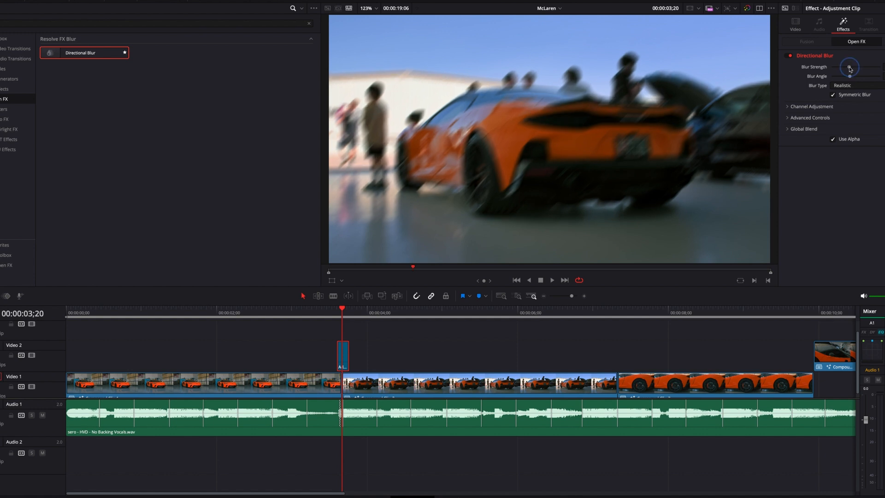
{"action": "left_click_drag", "start_coordinate": [853, 78], "coordinate": [855, 77]}
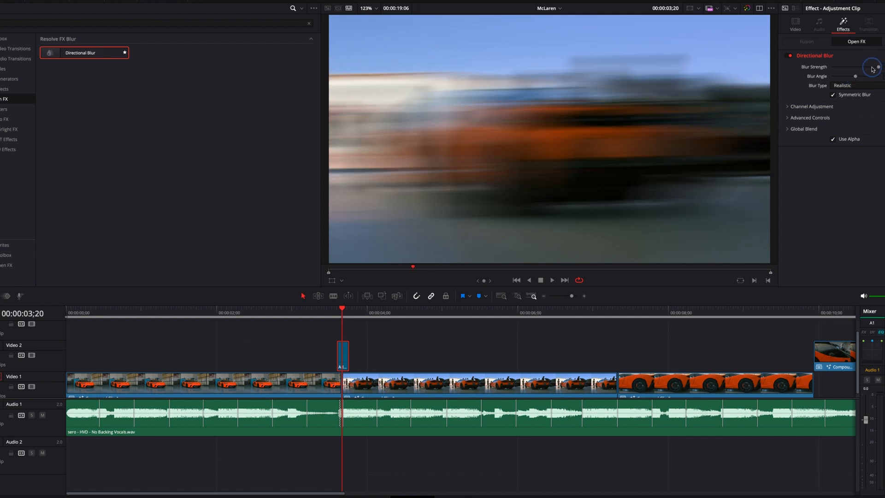
Trim the end of the adjustment clip to just past the cut and play back the blur transition
{"action": "left_click_drag", "start_coordinate": [462, 355], "coordinate": [469, 356]}
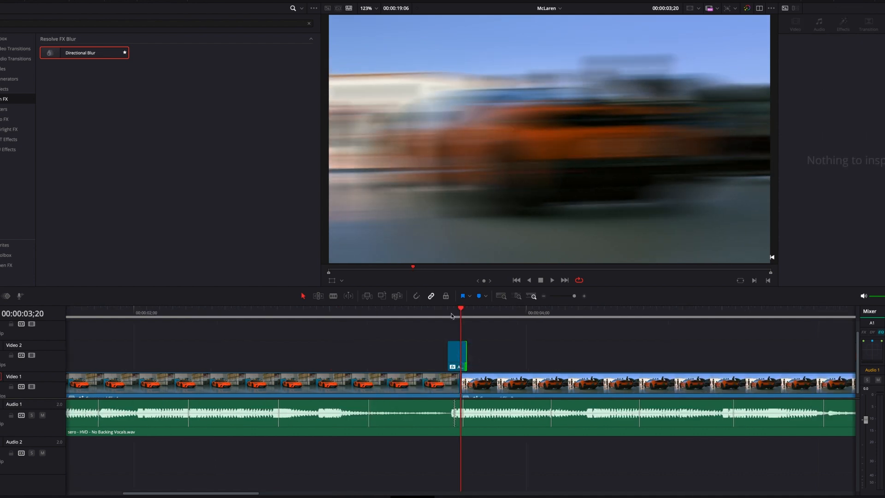
{"action": "left_click", "coordinate": [452, 316]}
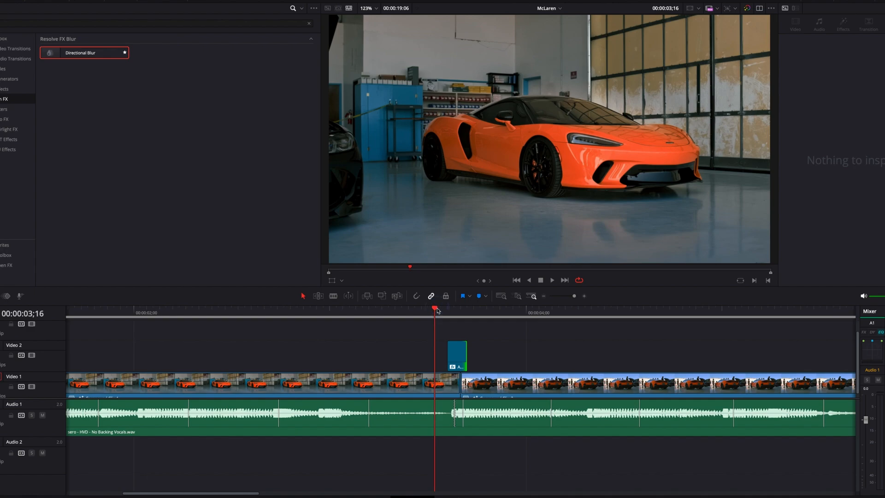
{"action": "key", "text": "space"}
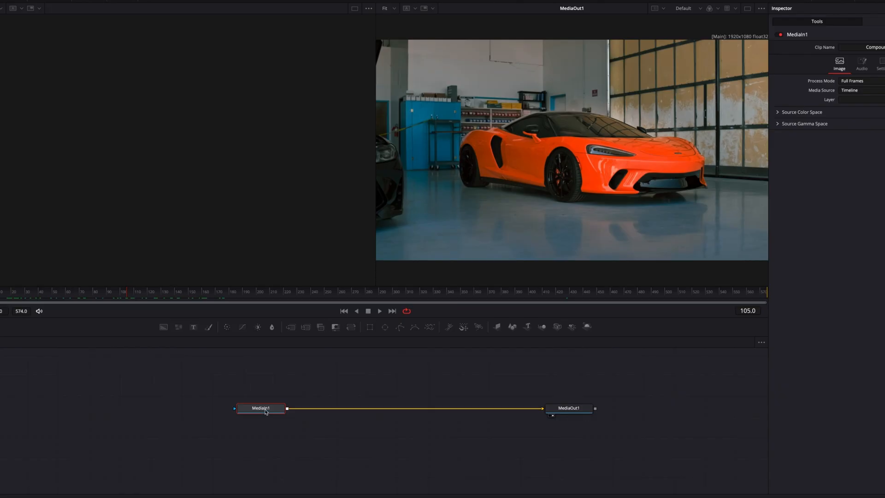
Add a Vector Motion Blur node after MediaIn1
{"action": "key", "text": "shift+space"}
{"action": "type", "text": "vec"}
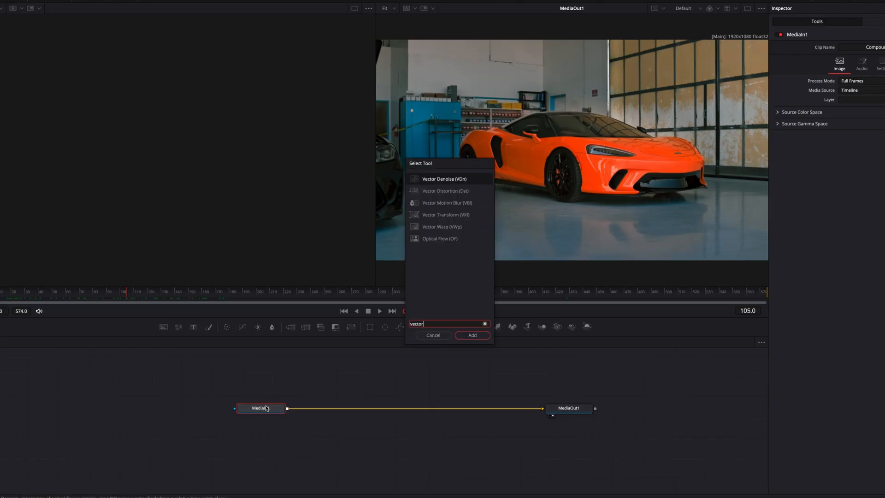
{"action": "type", "text": "tor"}
{"action": "left_click", "coordinate": [444, 203]}
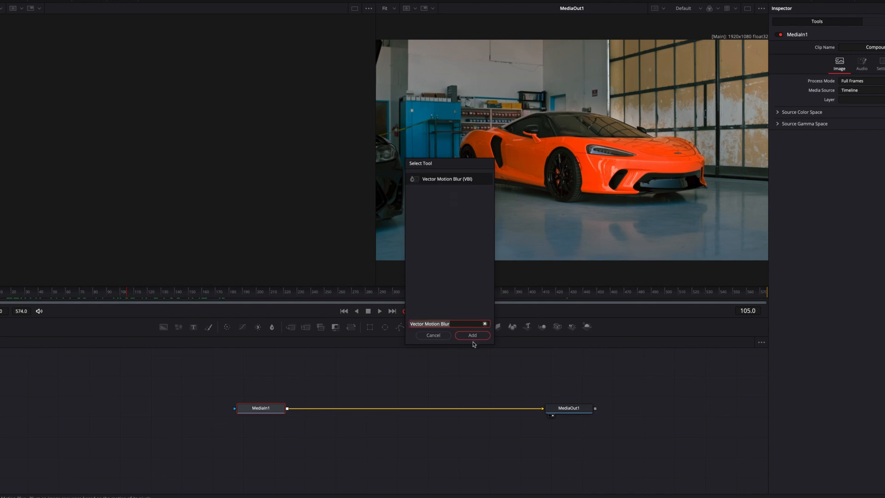
{"action": "left_click", "coordinate": [472, 335]}
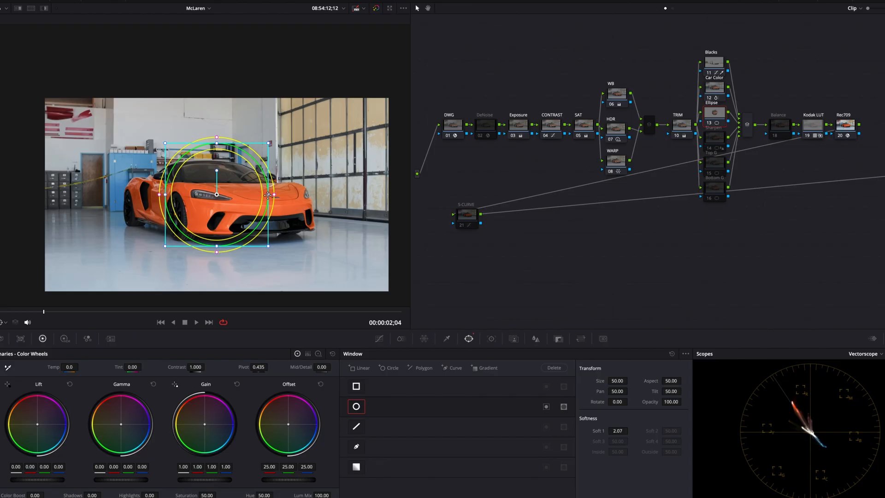
Fit an inverted circle window around the whole car on the Ellipse node, and exclude Rotate from its tracking
{"action": "left_click_drag", "start_coordinate": [276, 208], "coordinate": [290, 215]}
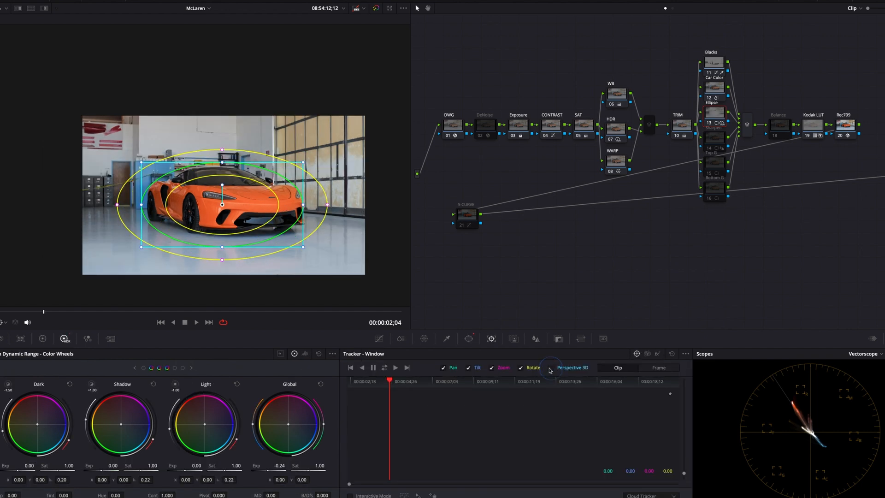
{"action": "left_click", "coordinate": [521, 368]}
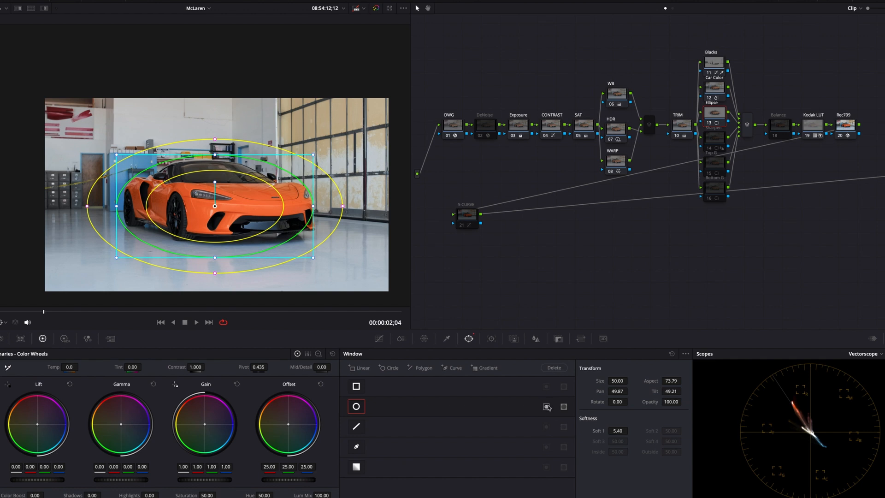
{"action": "left_click", "coordinate": [547, 407]}
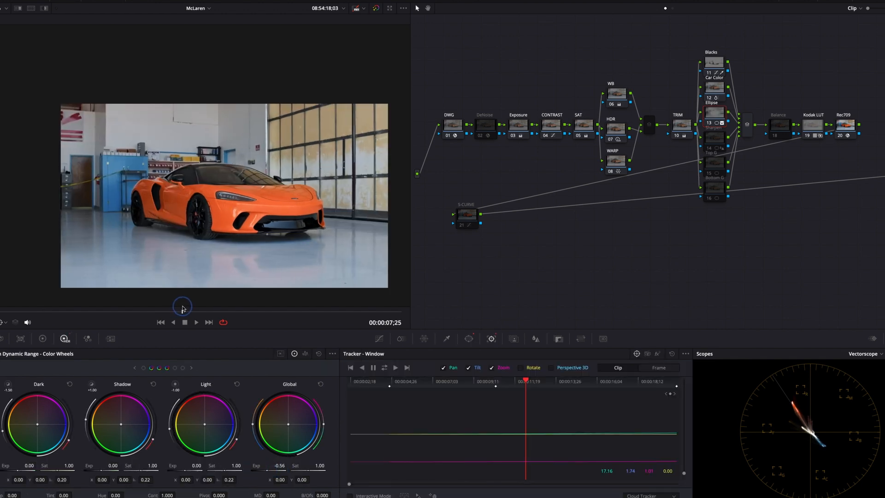
{"action": "left_click", "coordinate": [183, 308]}
{"action": "left_click_drag", "start_coordinate": [185, 309], "coordinate": [204, 309]}
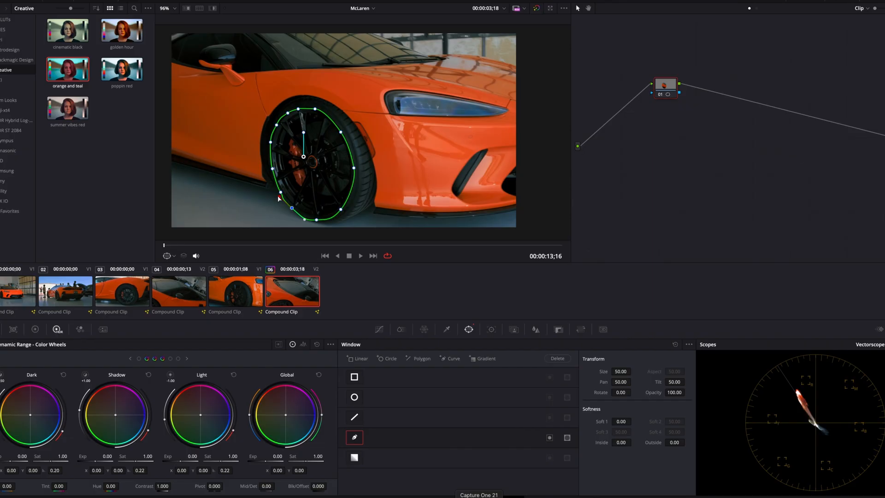
Track the curve window around the front wheel forward and in reverse through clip 06
{"action": "left_click", "coordinate": [382, 359]}
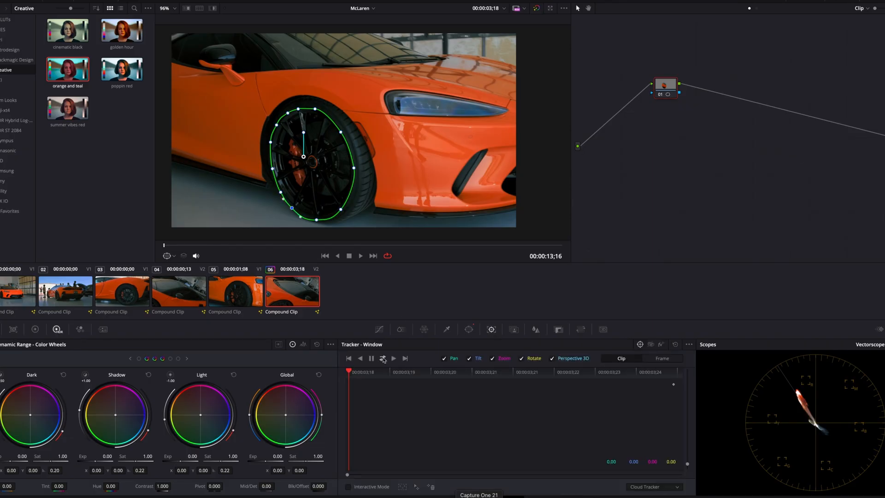